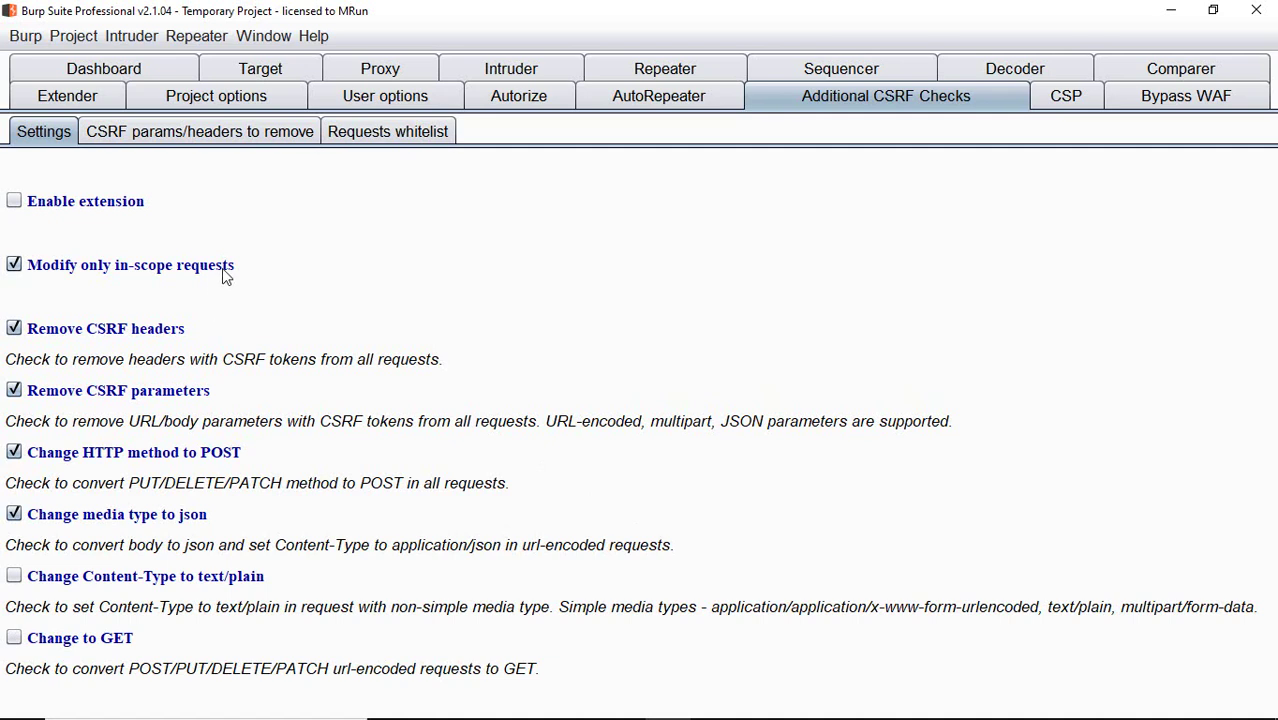
Enable the Additional CSRF Checks extension and open its settings for the CSRF parameters and headers to remove.
{"action": "left_click", "coordinate": [74, 208]}
{"action": "left_click", "coordinate": [152, 131]}
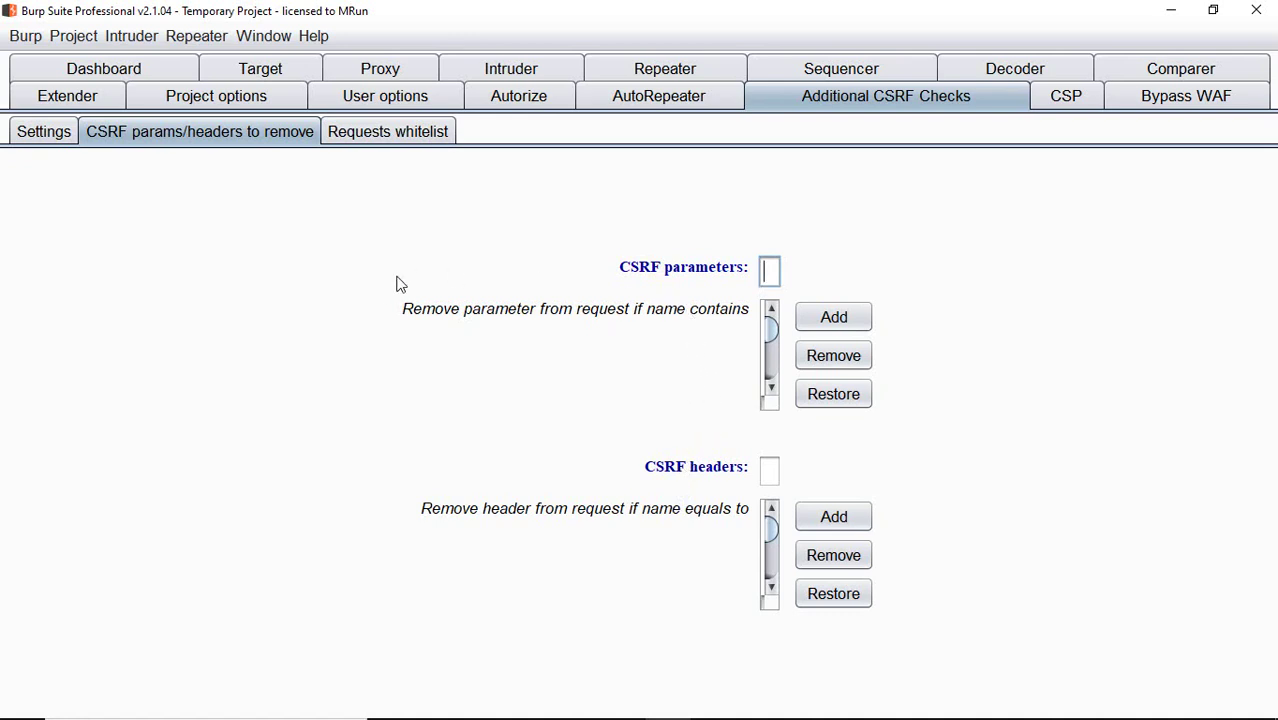
{"action": "left_click", "coordinate": [56, 137]}
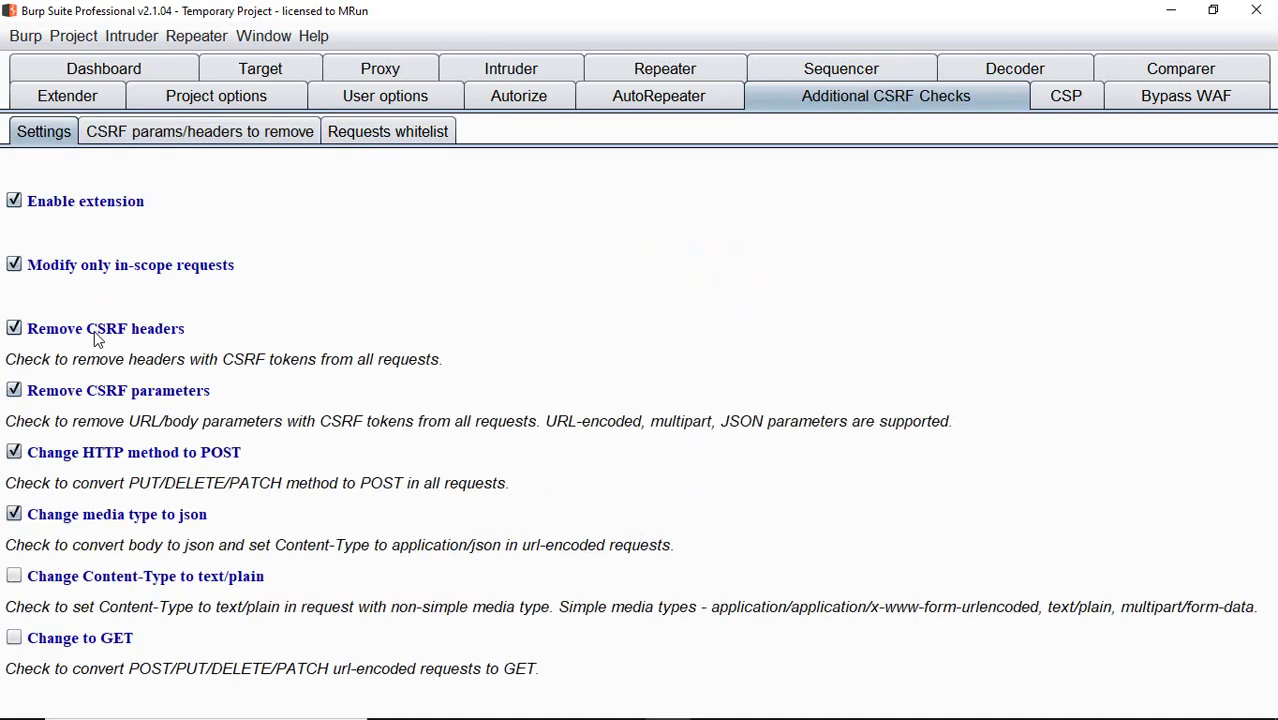
{"action": "left_click", "coordinate": [215, 133]}
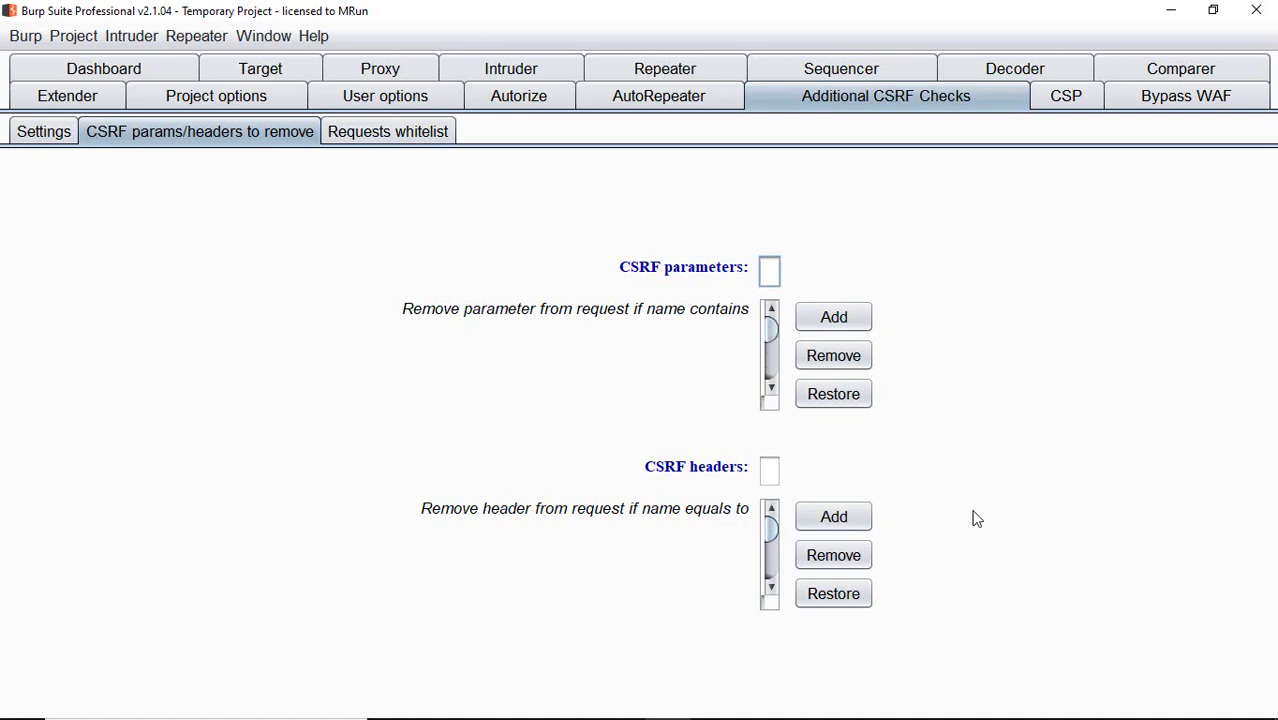
Switch to Photos to view the example CSRF parameter and header lists in 1.JPG, and return to Burp Suite's CSRF headers field.
{"action": "left_click", "coordinate": [713, 701]}
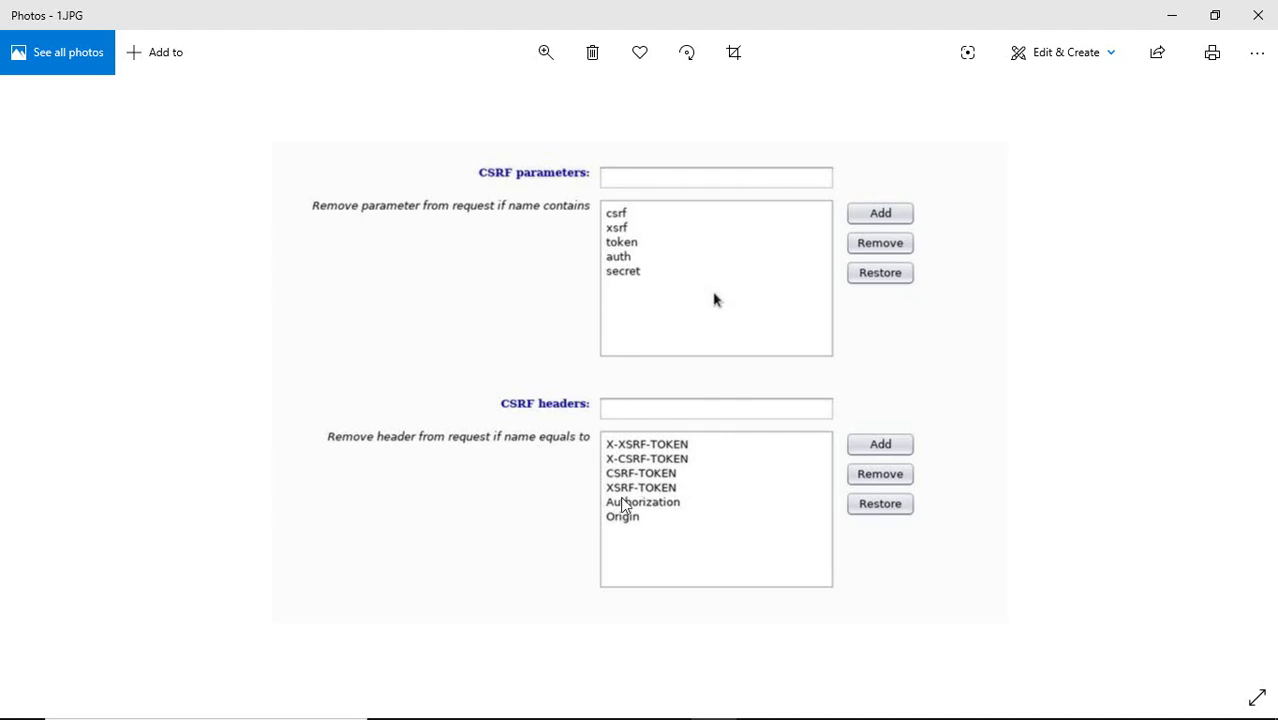
{"action": "left_click", "coordinate": [688, 708]}
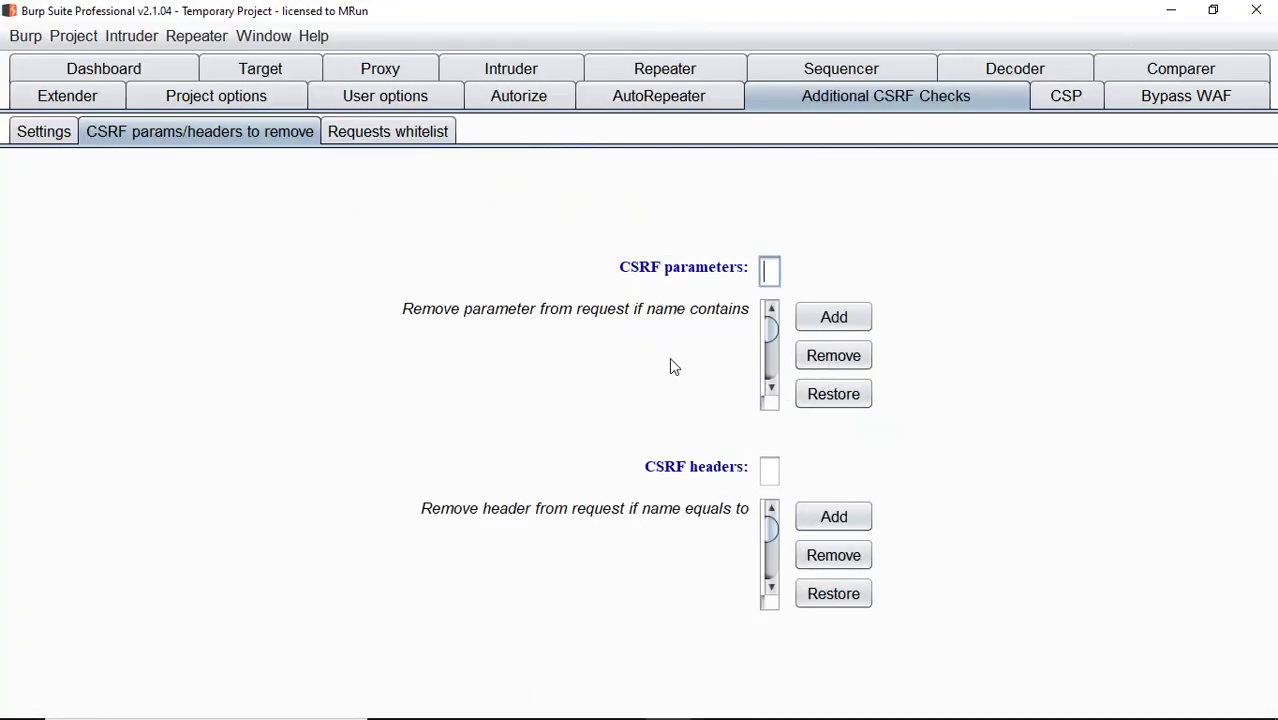
{"action": "left_click", "coordinate": [769, 470]}
{"action": "mouse_move", "coordinate": [770, 719]}
{"action": "left_click", "coordinate": [713, 702]}
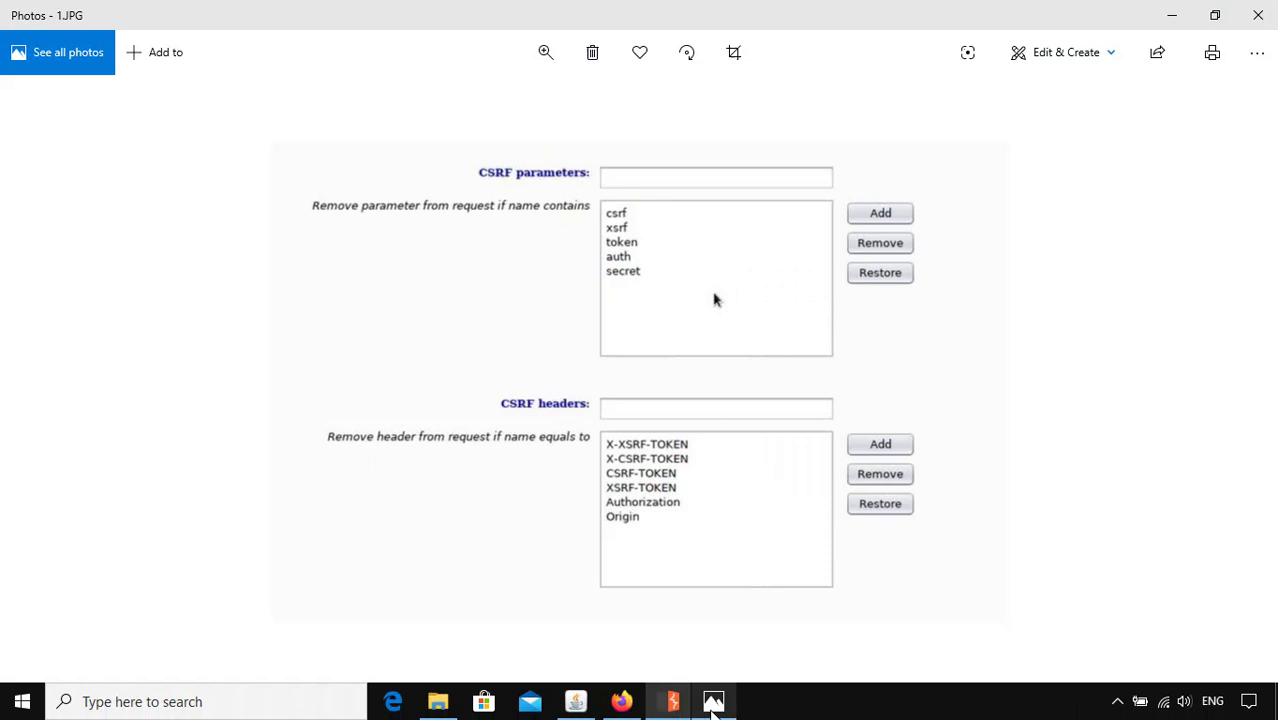
{"action": "left_click", "coordinate": [713, 702]}
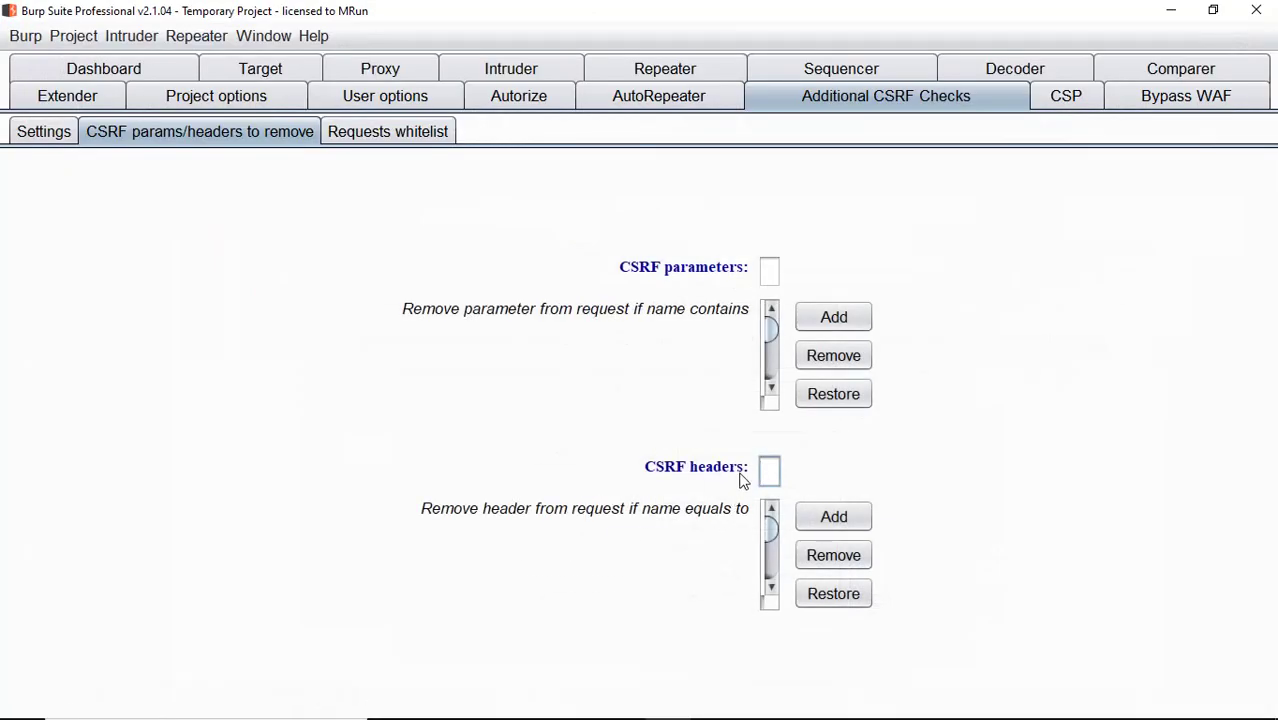
Add an entry to the CSRF headers removal list and review the example lists in 1.JPG again.
{"action": "type", "text": "in"}
{"action": "left_click", "coordinate": [848, 516]}
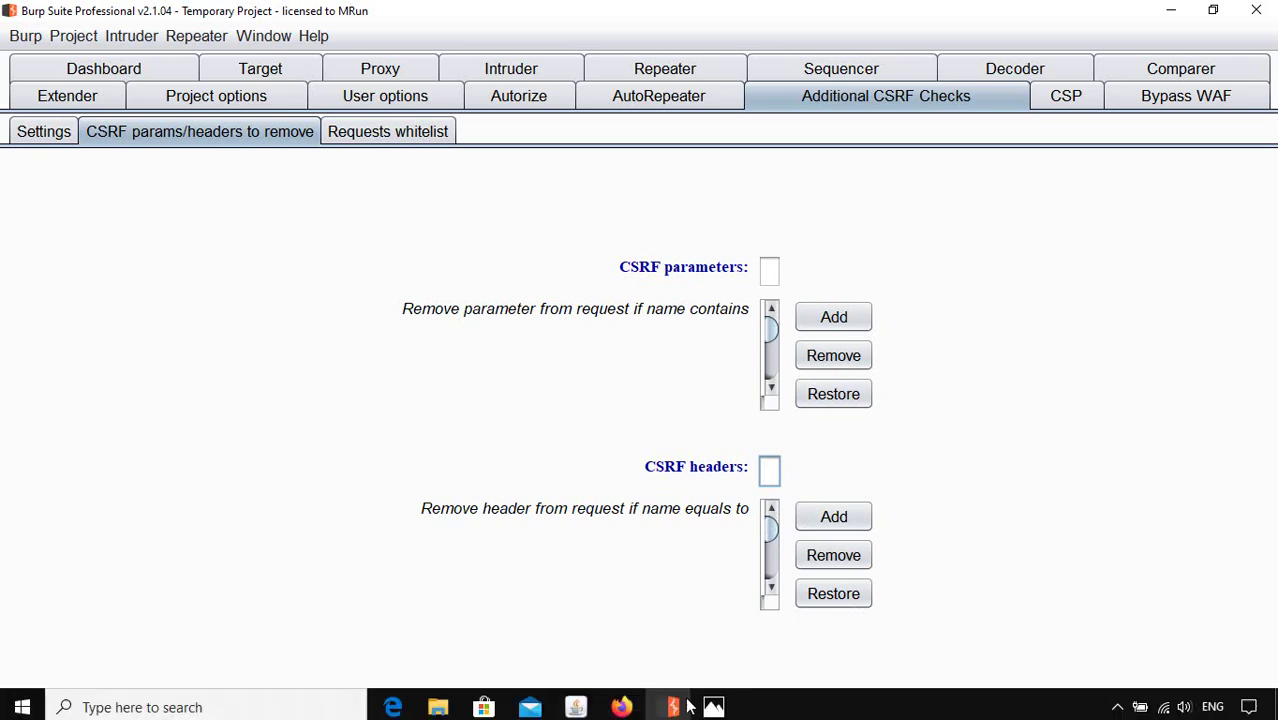
{"action": "left_click", "coordinate": [713, 700]}
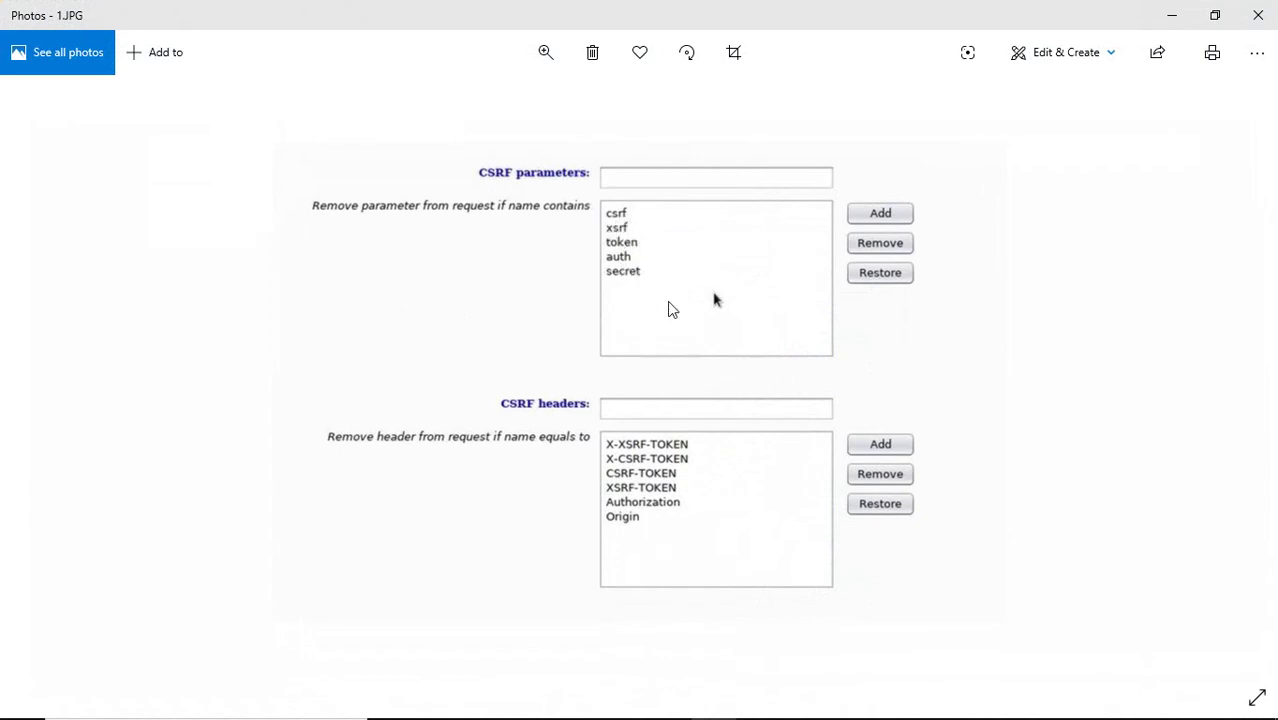
{"action": "left_click", "coordinate": [712, 708]}
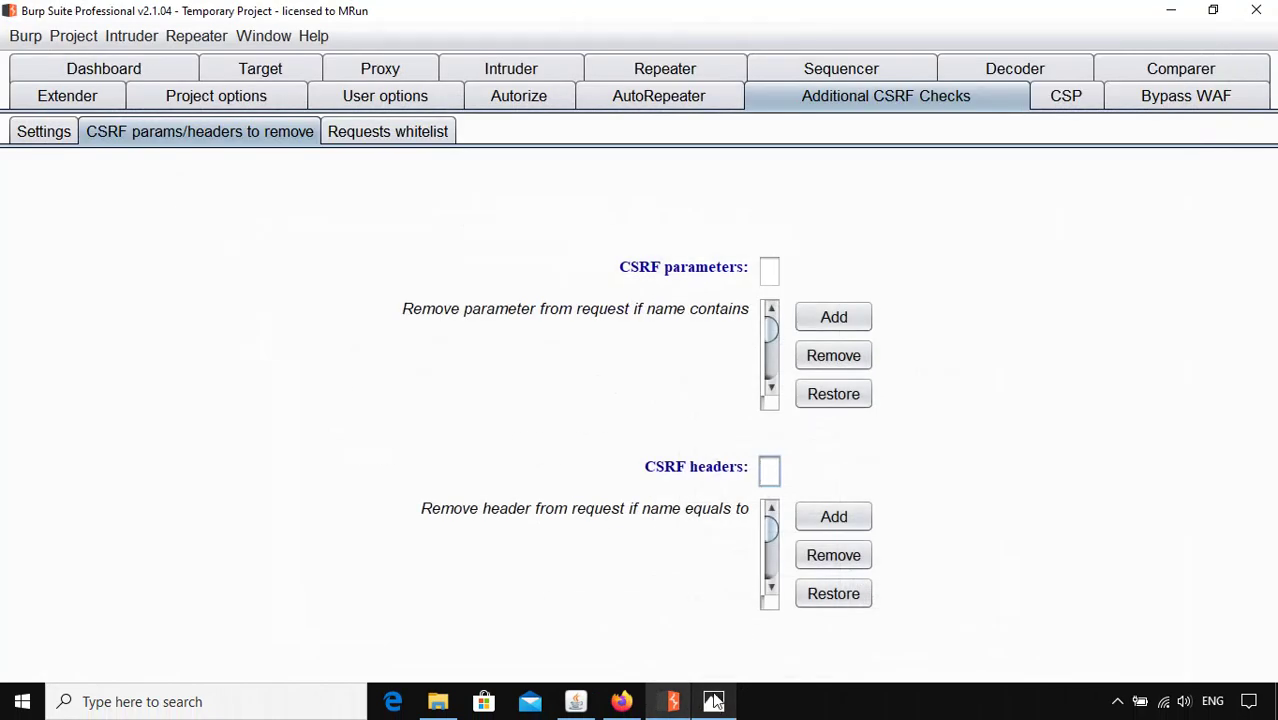
{"action": "left_click", "coordinate": [764, 272]}
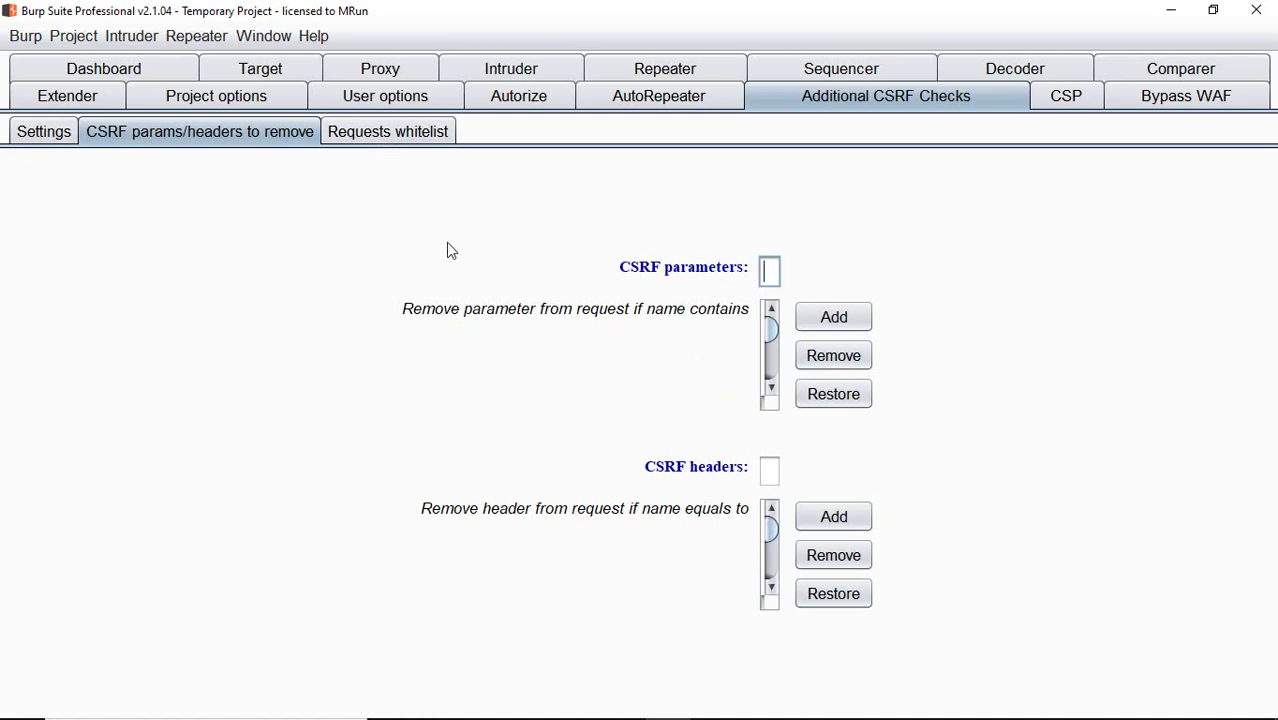
{"action": "left_click", "coordinate": [397, 138]}
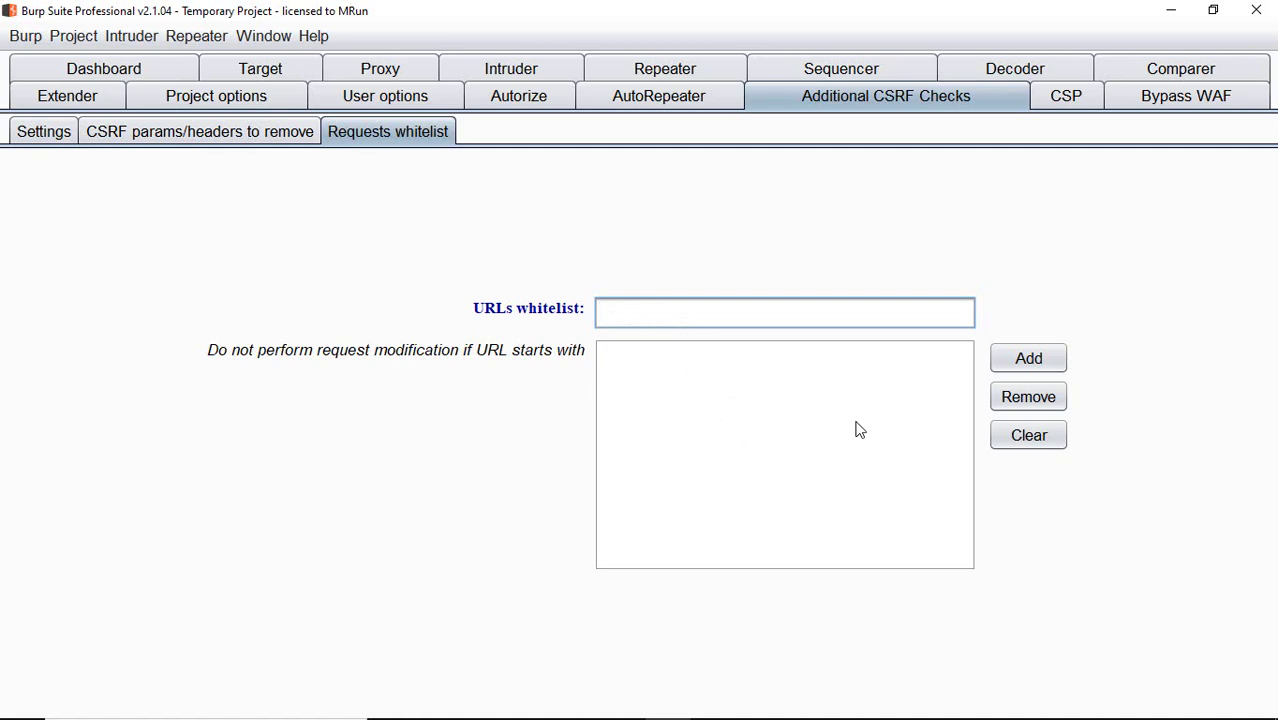
{"action": "type", "text": "tpp"}
{"action": "key", "text": "BackSpace"}
{"action": "key", "text": "BackSpace"}
{"action": "key", "text": "BackSpace"}
{"action": "key", "text": "BackSpace"}
{"action": "type", "text": "tps://google.com"}
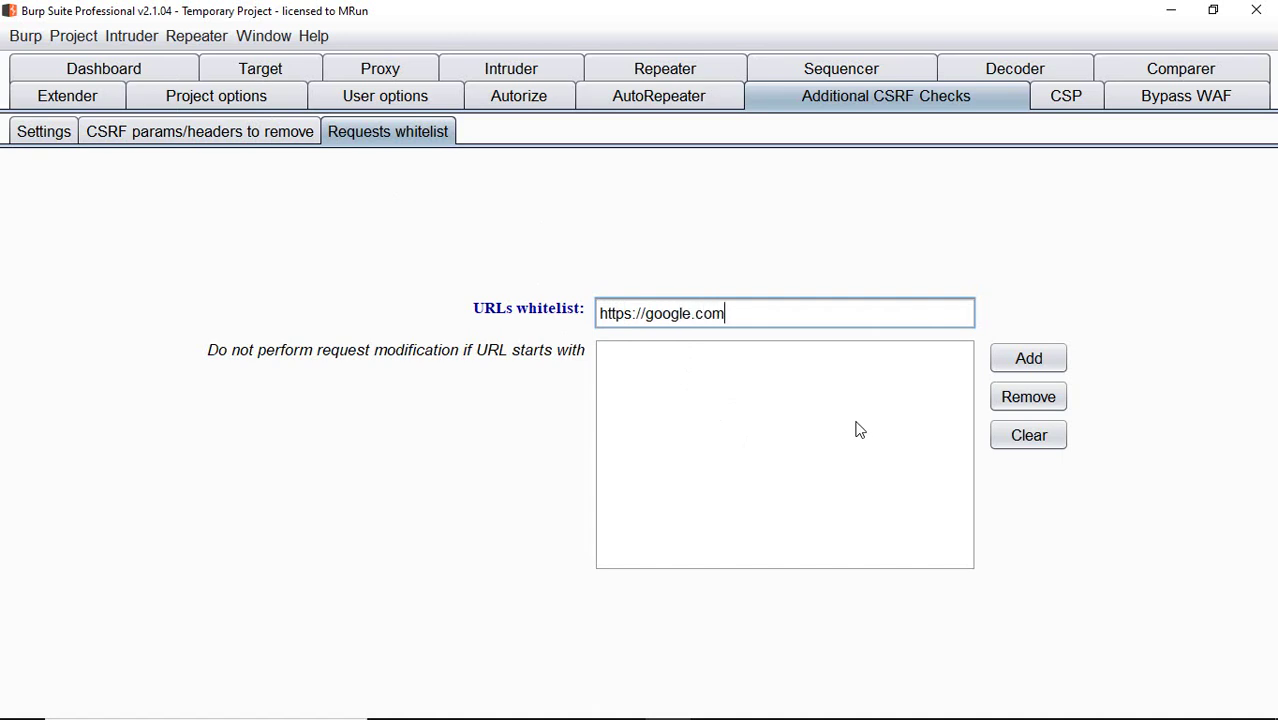
{"action": "left_click", "coordinate": [998, 358]}
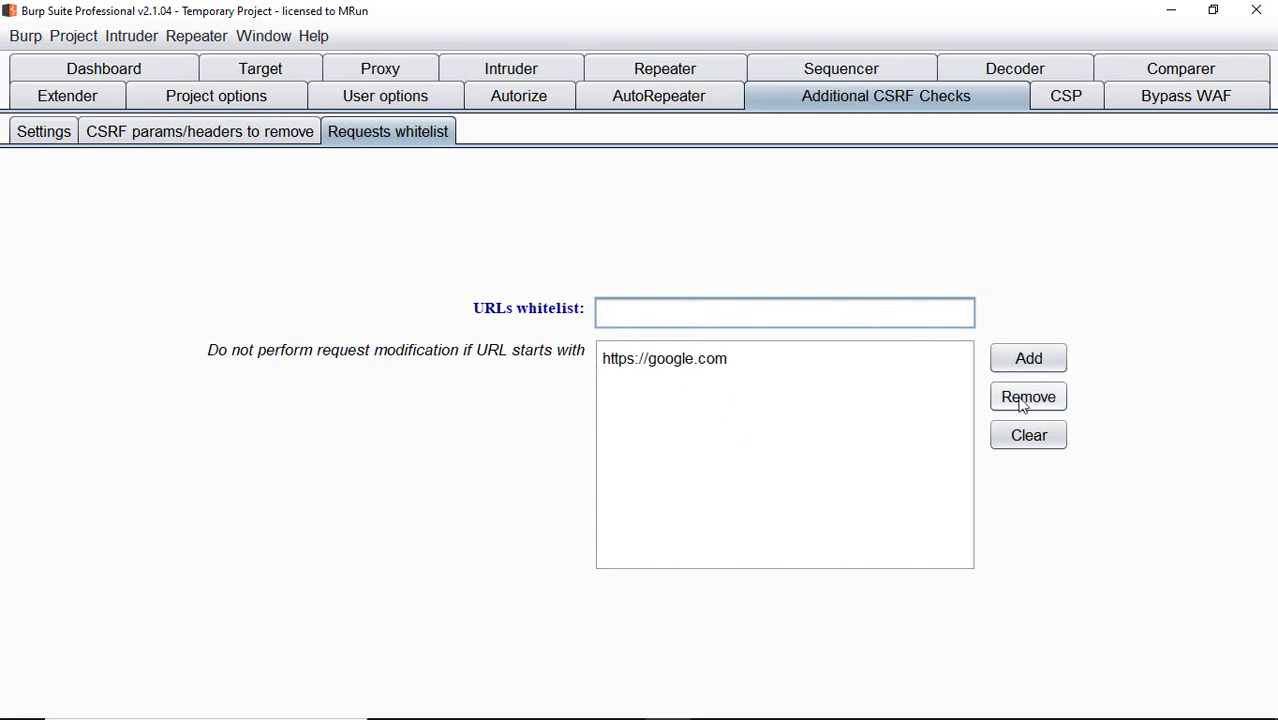
Examine the captured requests and their responses in the proxy's HTTP history for a request to whitelist.
{"action": "left_click", "coordinate": [338, 100]}
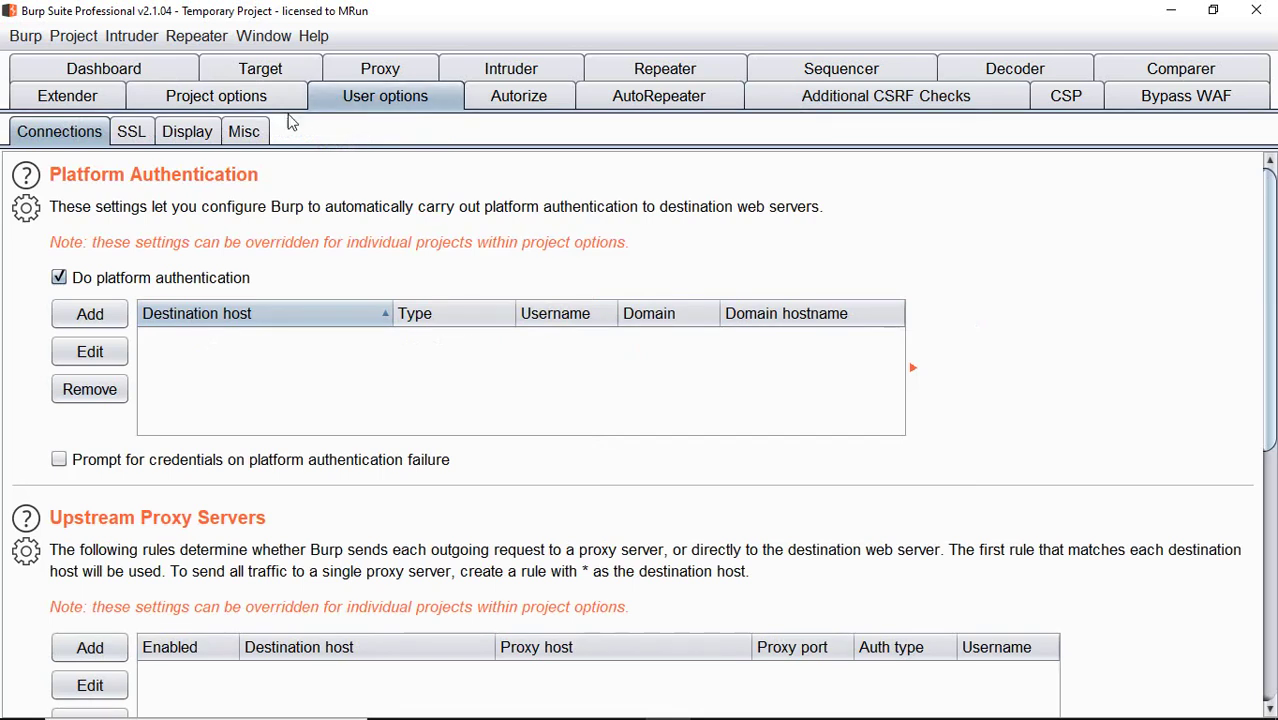
{"action": "left_click", "coordinate": [345, 70]}
{"action": "left_click", "coordinate": [150, 135]}
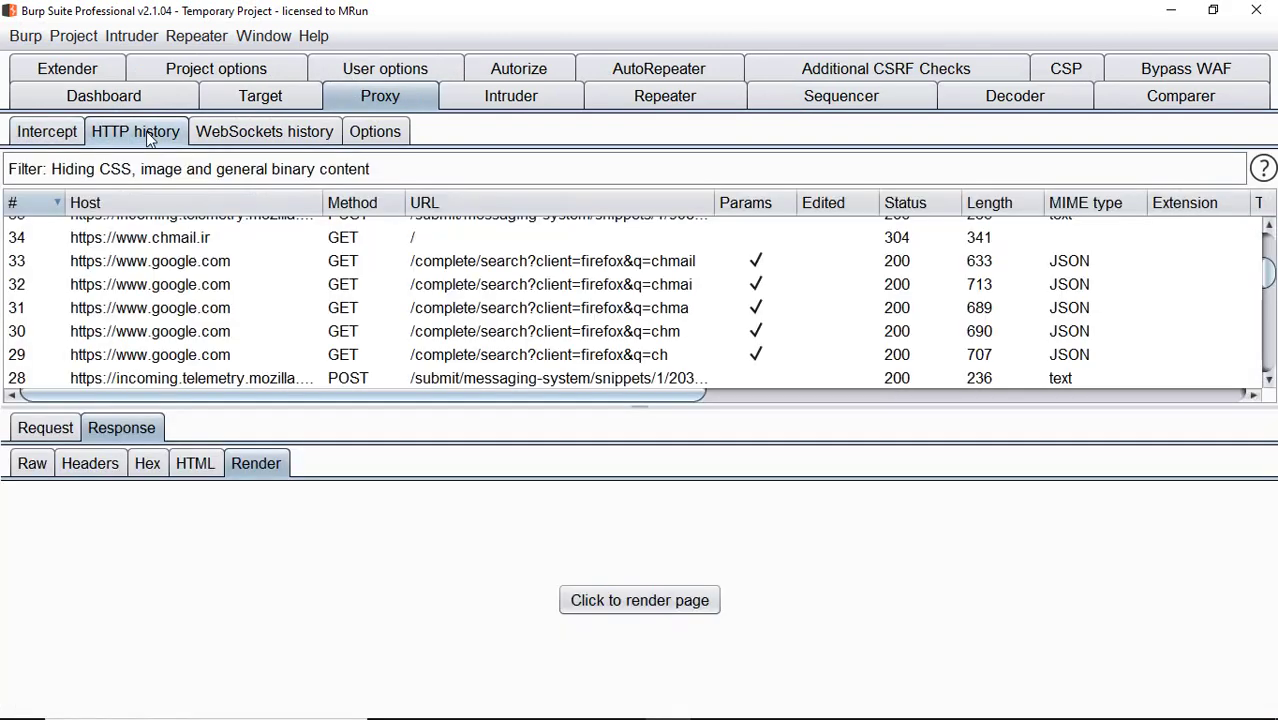
{"action": "left_click", "coordinate": [268, 284]}
{"action": "scroll", "coordinate": [386, 368], "scroll_direction": "up", "scroll_amount": 2}
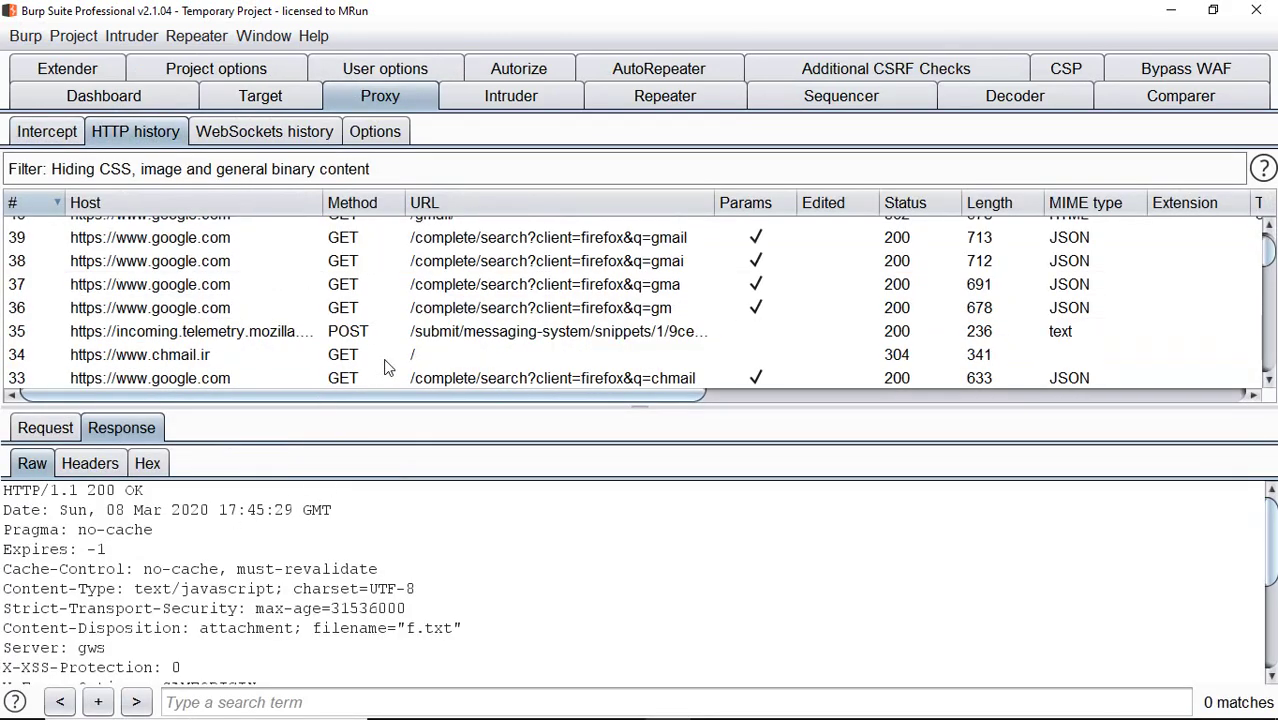
{"action": "scroll", "coordinate": [386, 366], "scroll_direction": "up", "scroll_amount": 1}
{"action": "scroll", "coordinate": [352, 345], "scroll_direction": "down", "scroll_amount": 4}
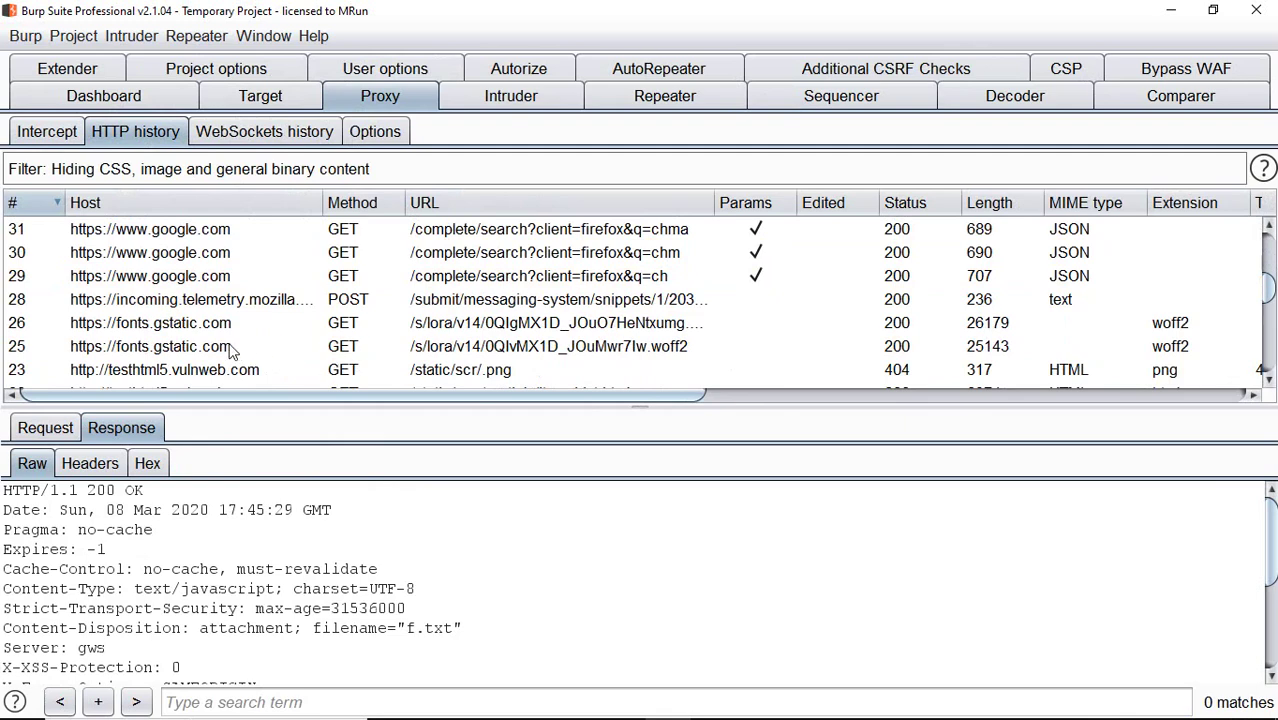
{"action": "scroll", "coordinate": [193, 300], "scroll_direction": "down", "scroll_amount": 3}
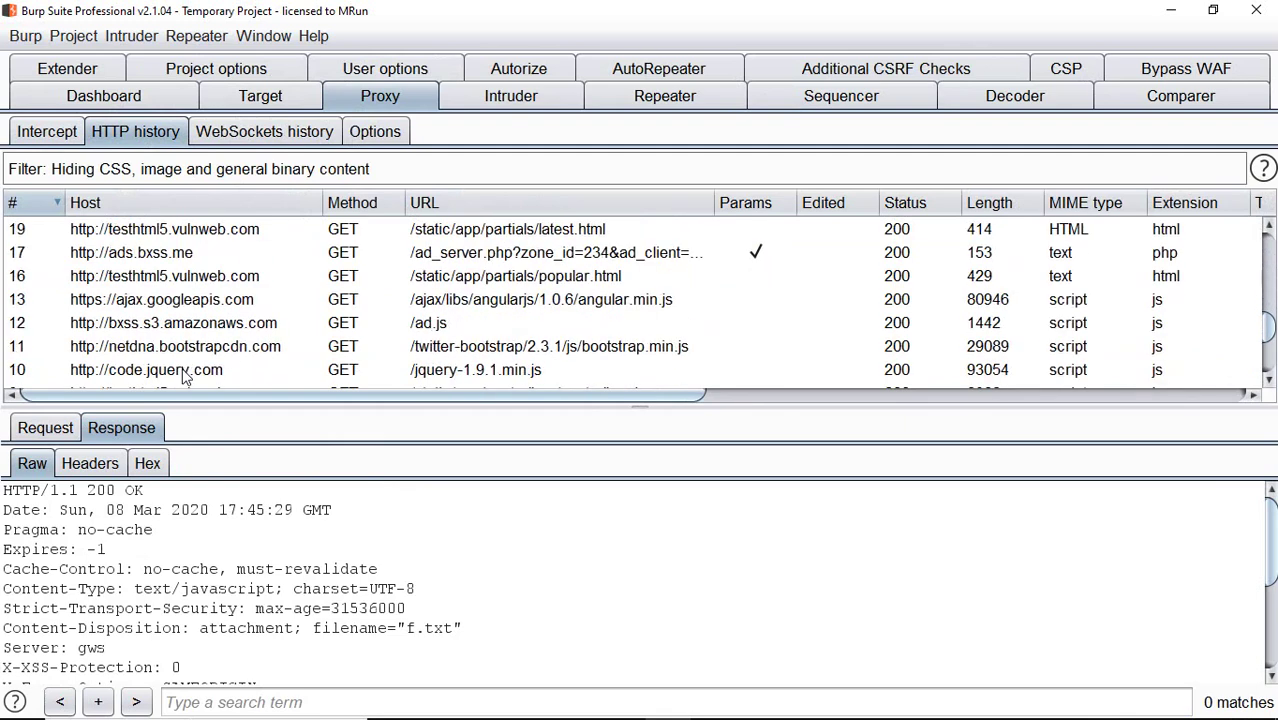
{"action": "left_click", "coordinate": [185, 372]}
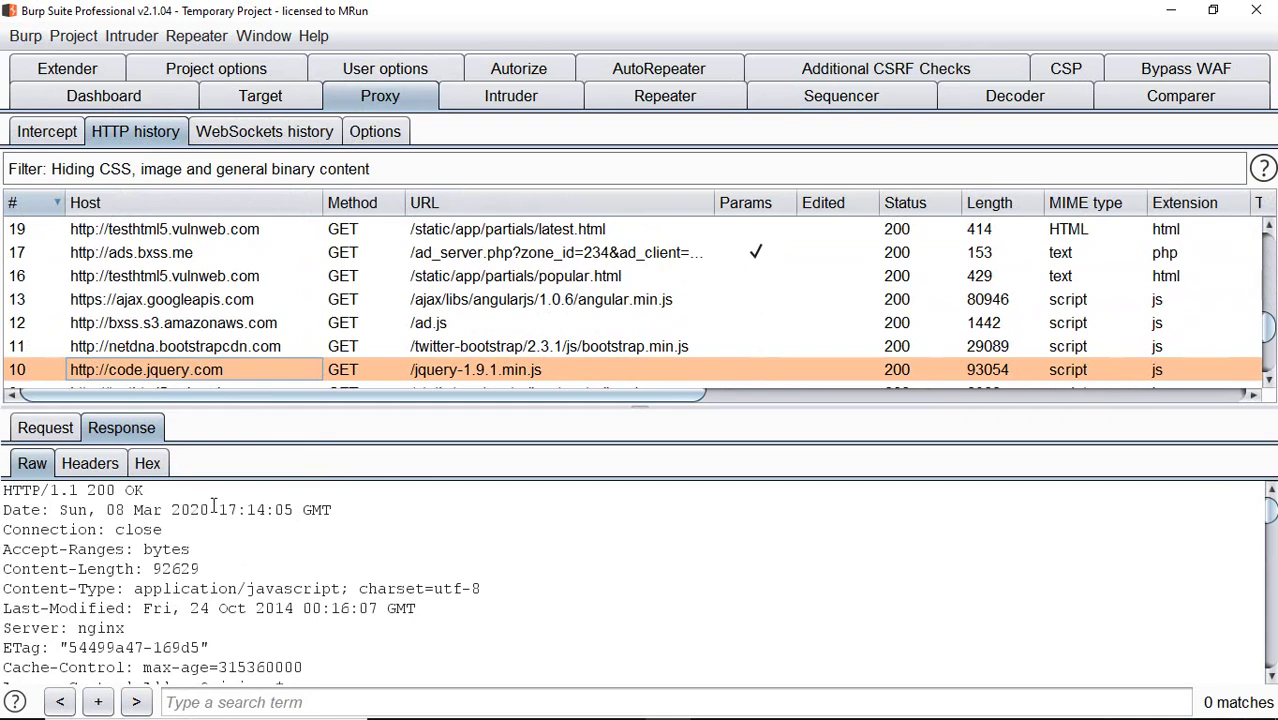
{"action": "left_click", "coordinate": [257, 324]}
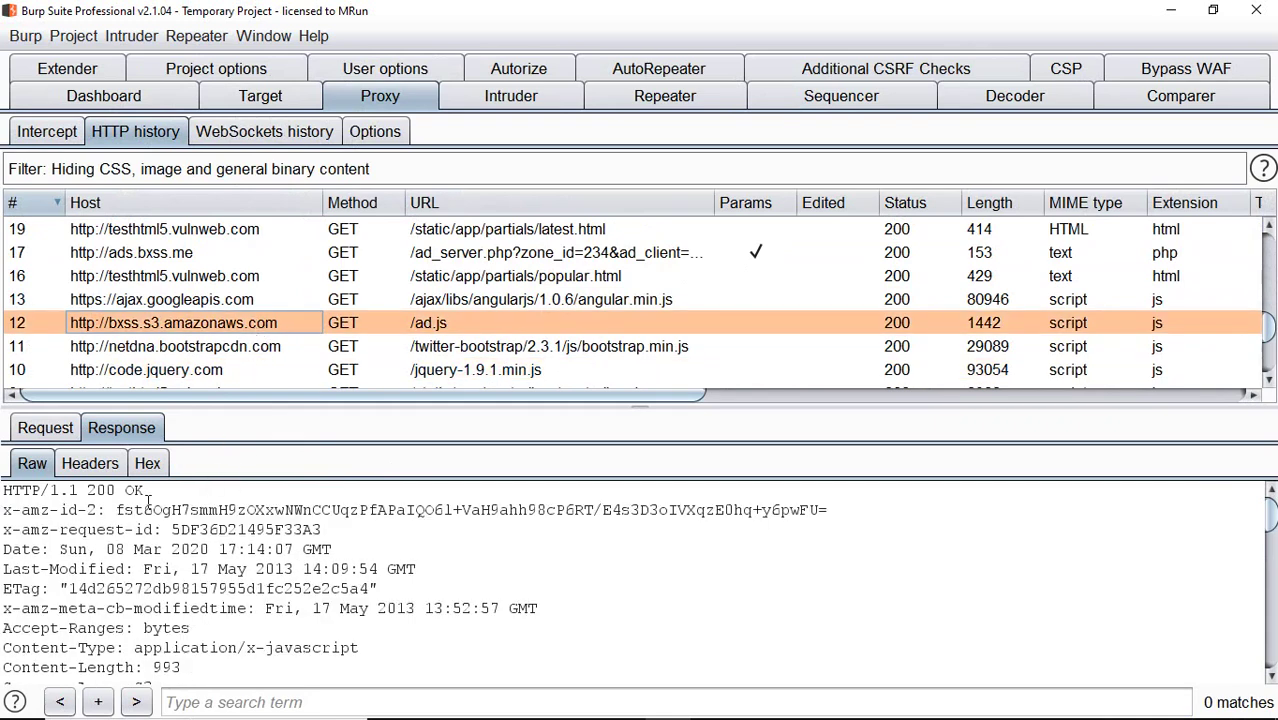
{"action": "left_click", "coordinate": [253, 278]}
{"action": "scroll", "coordinate": [334, 358], "scroll_direction": "up", "scroll_amount": 2}
{"action": "scroll", "coordinate": [334, 358], "scroll_direction": "up", "scroll_amount": 3}
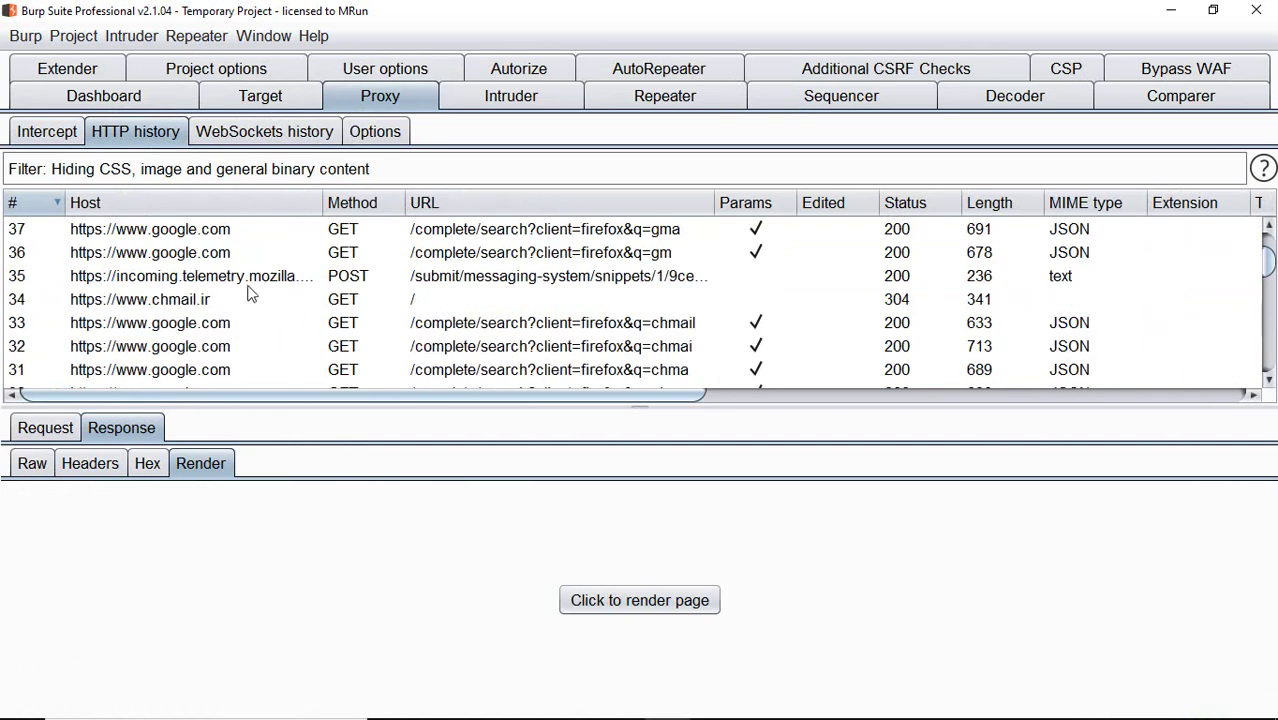
{"action": "left_click", "coordinate": [226, 278]}
{"action": "left_click", "coordinate": [237, 253]}
{"action": "left_click", "coordinate": [235, 231]}
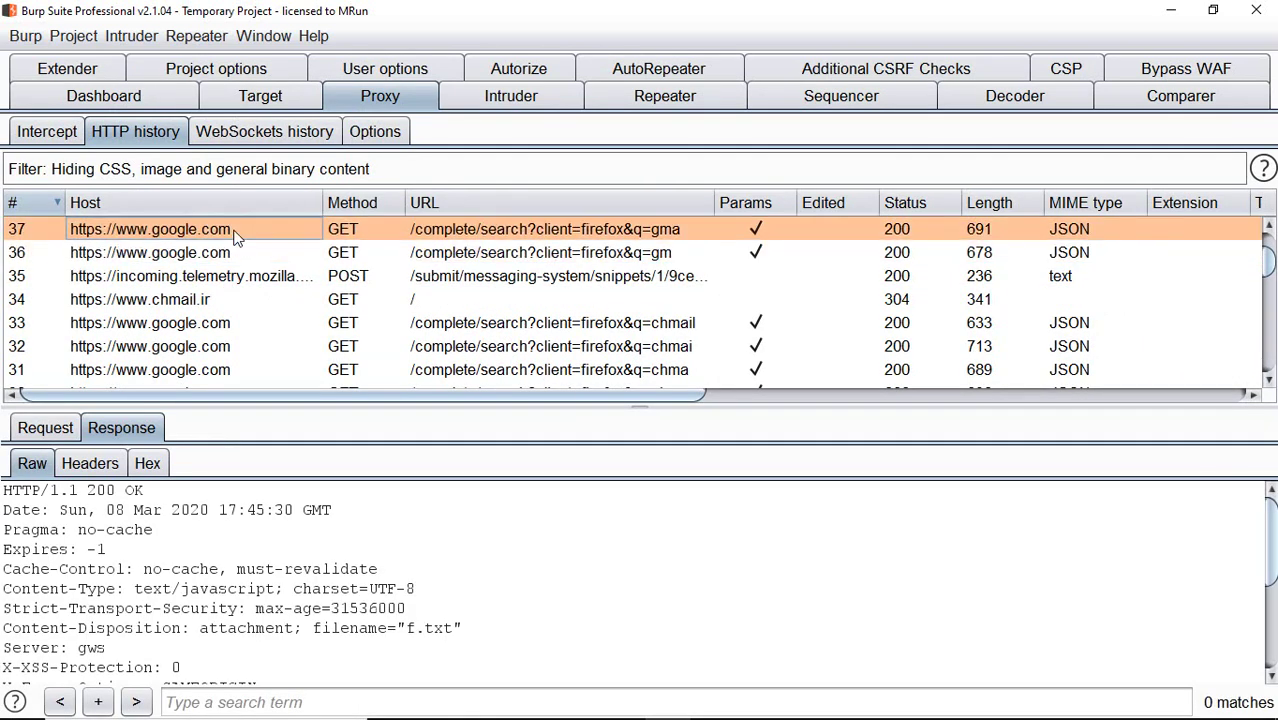
{"action": "double_click", "coordinate": [508, 231]}
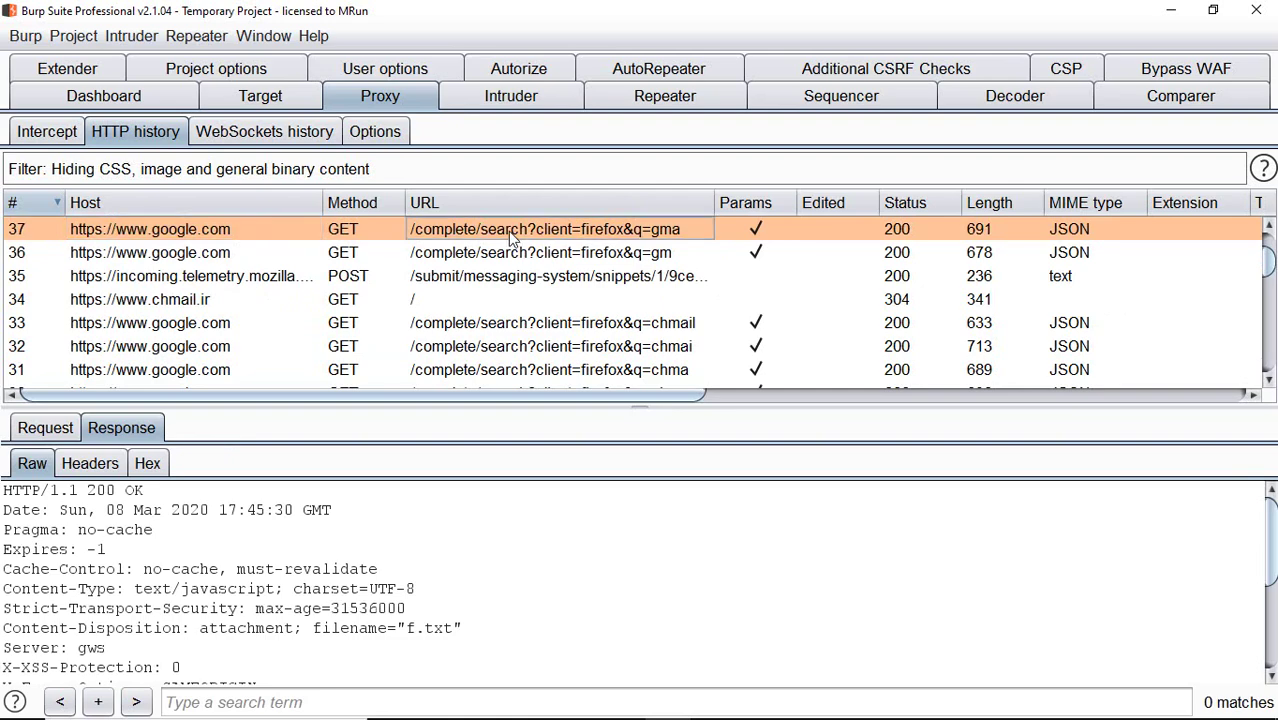
{"action": "left_click", "coordinate": [40, 429]}
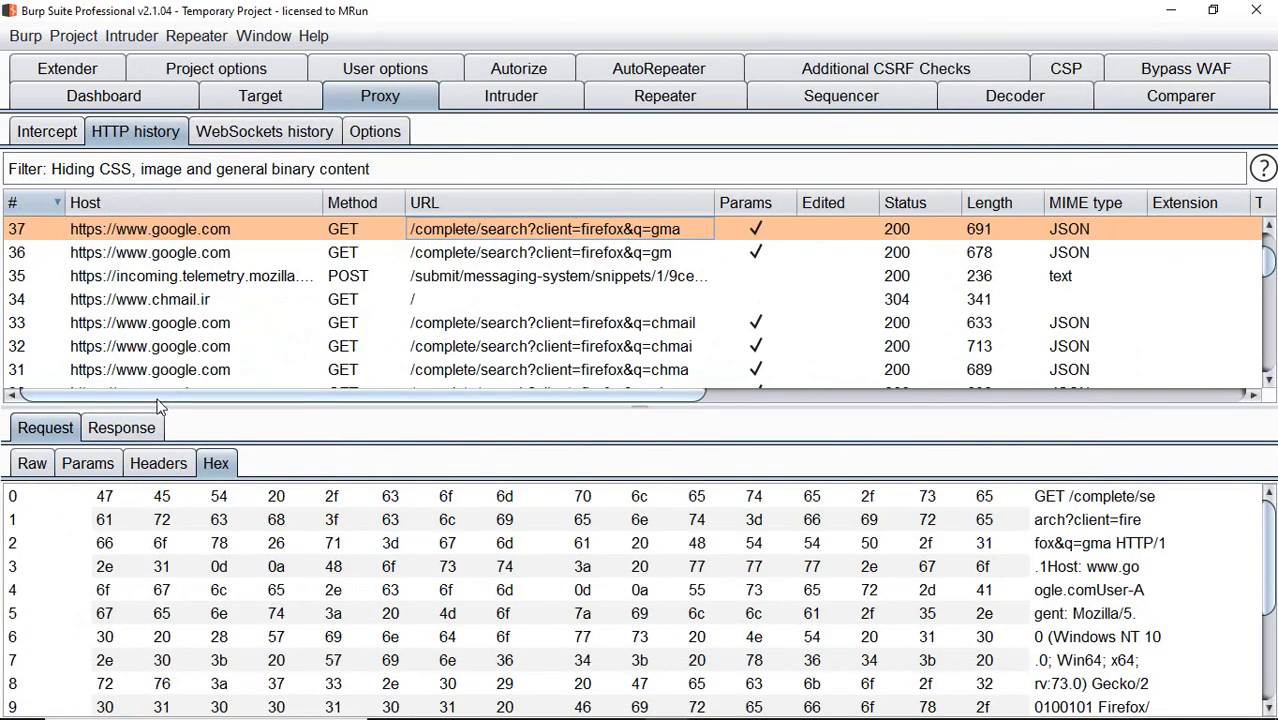
{"action": "left_click", "coordinate": [32, 463]}
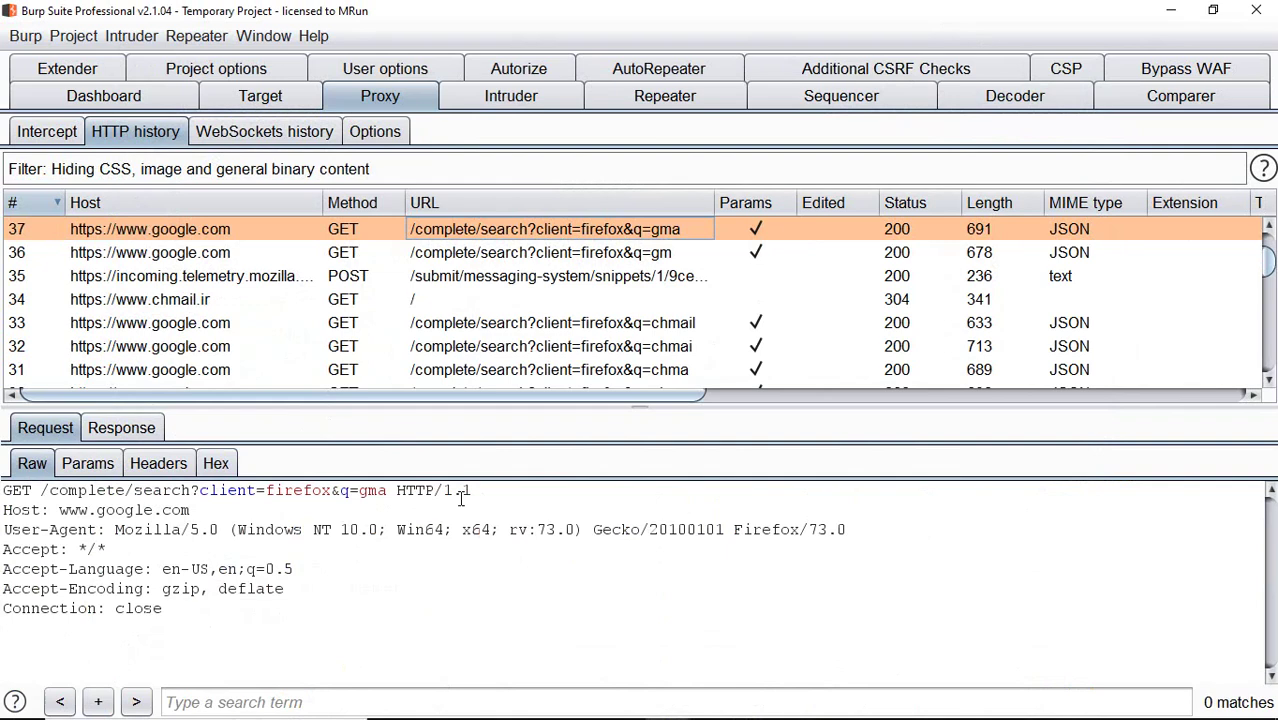
Select the path /complete/search?client=firefox&q=gma in the raw request and add the request to the EasyCSRF whitelist.
{"action": "left_click_drag", "start_coordinate": [387, 490], "coordinate": [40, 490]}
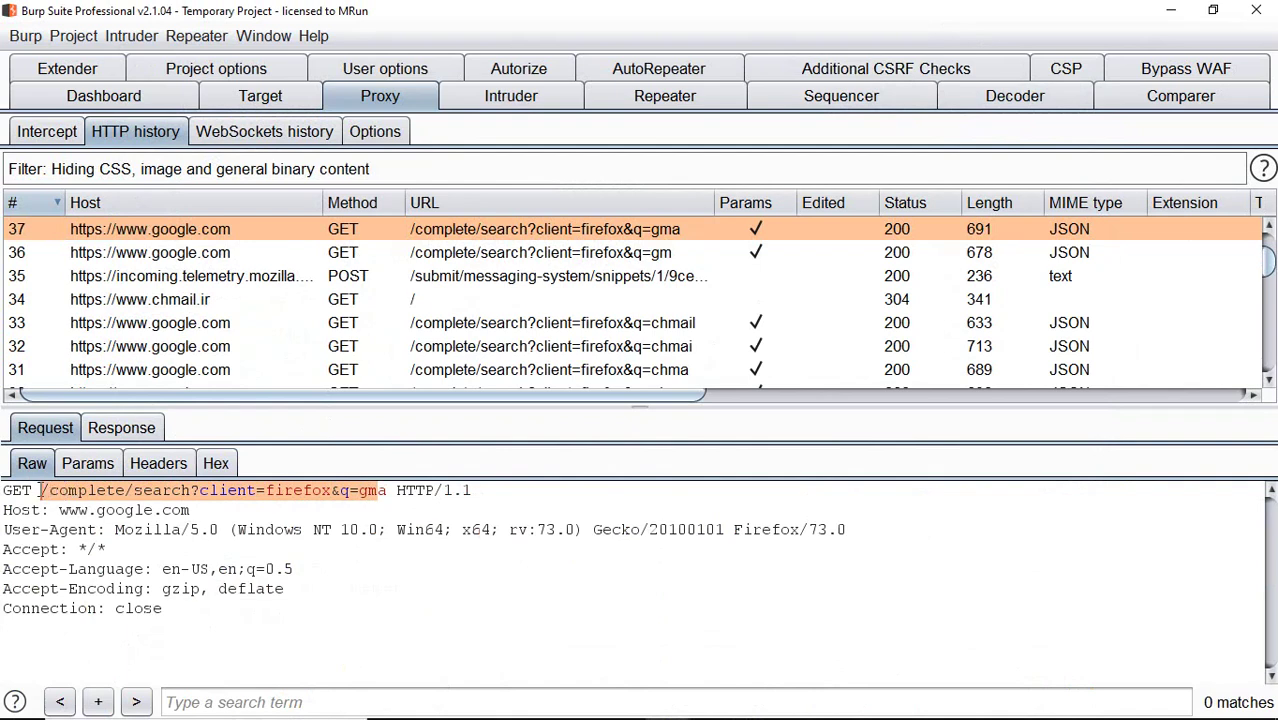
{"action": "right_click", "coordinate": [44, 490]}
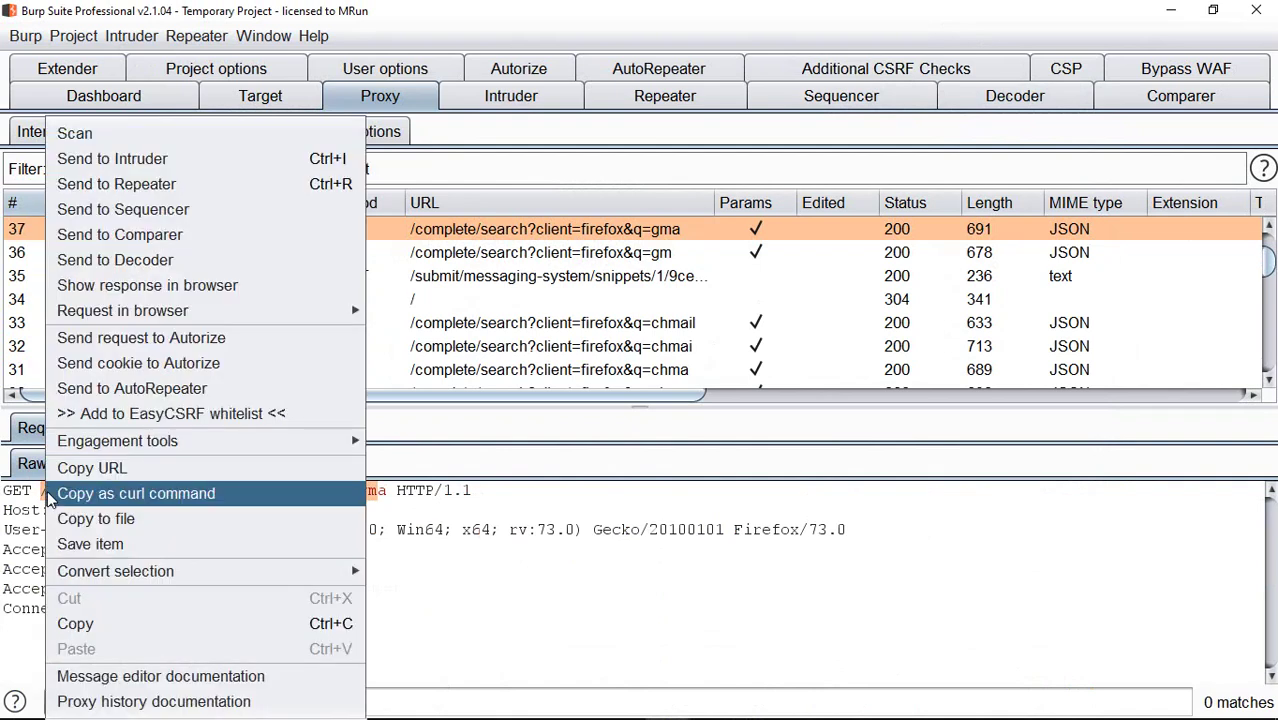
{"action": "mouse_move", "coordinate": [120, 440]}
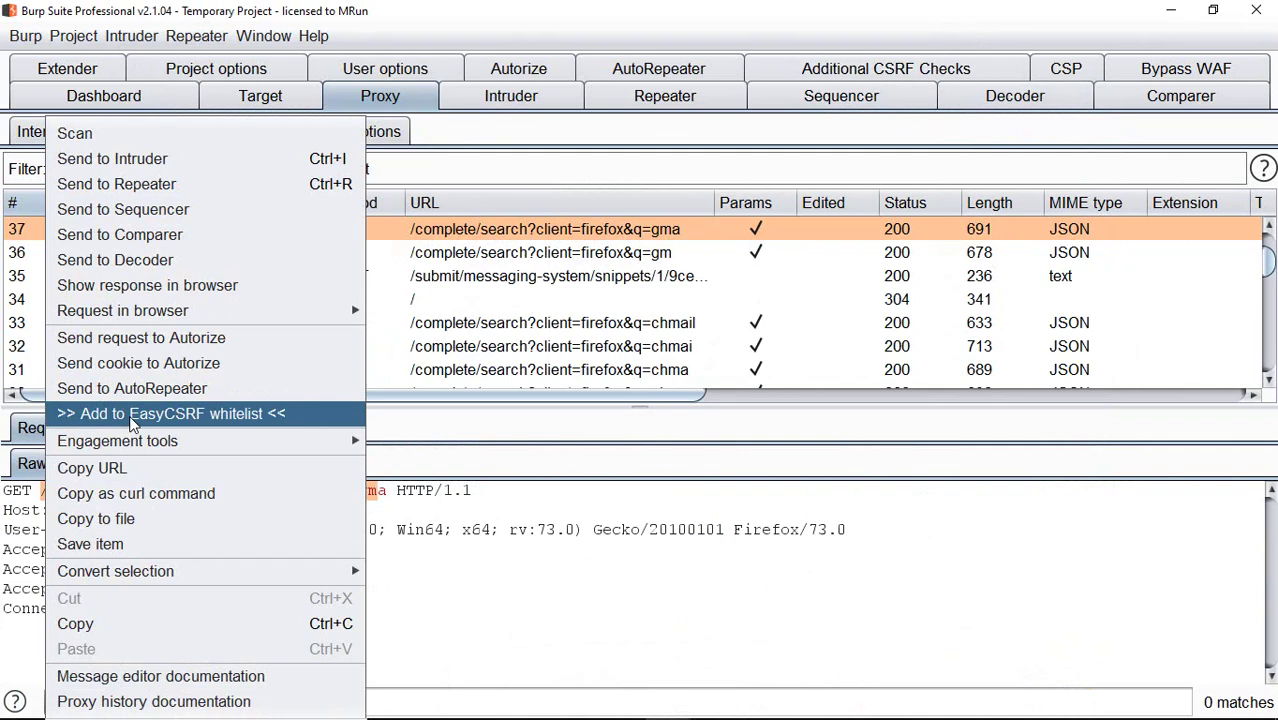
{"action": "left_click", "coordinate": [132, 418]}
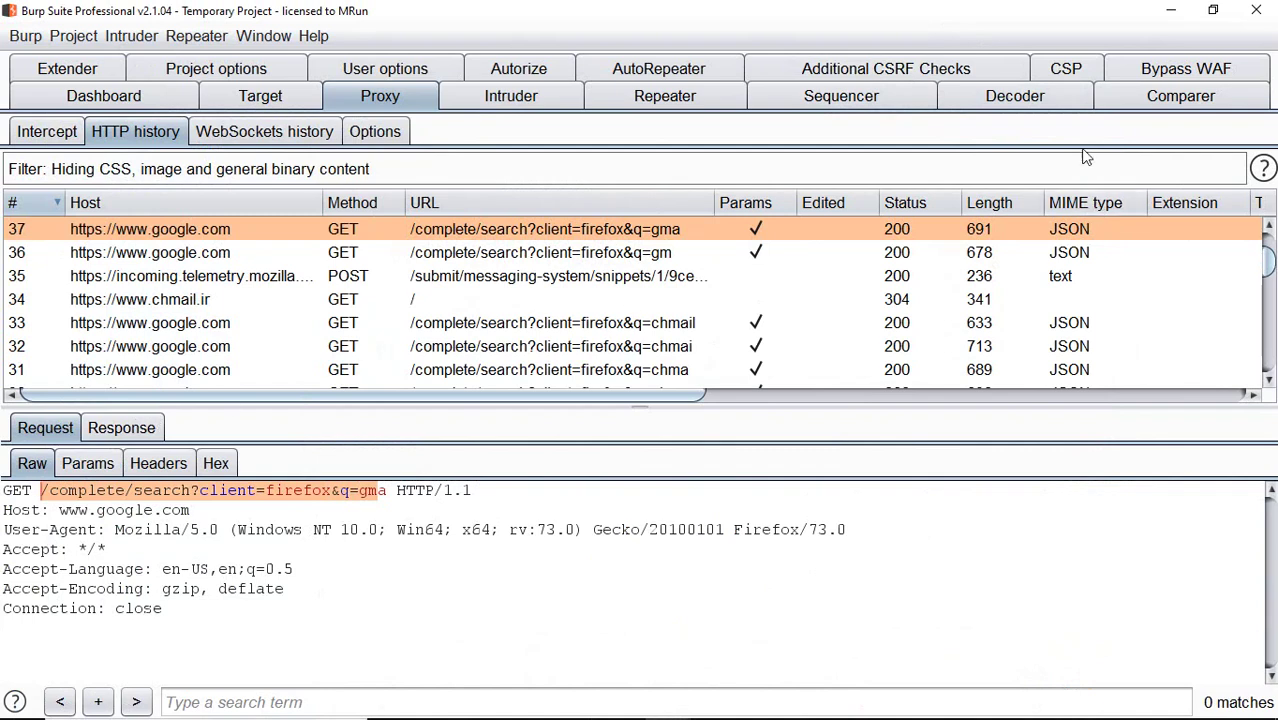
{"action": "left_click", "coordinate": [918, 69]}
{"action": "left_click", "coordinate": [686, 395]}
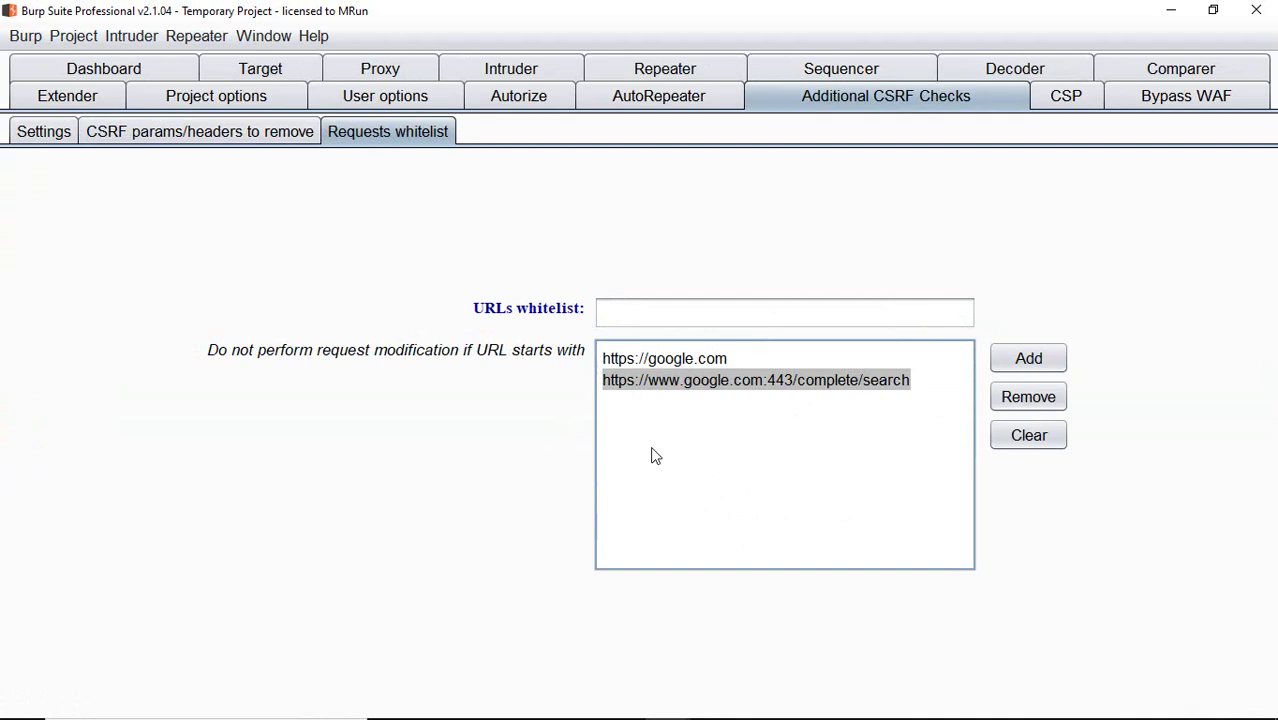
{"action": "left_click", "coordinate": [664, 362]}
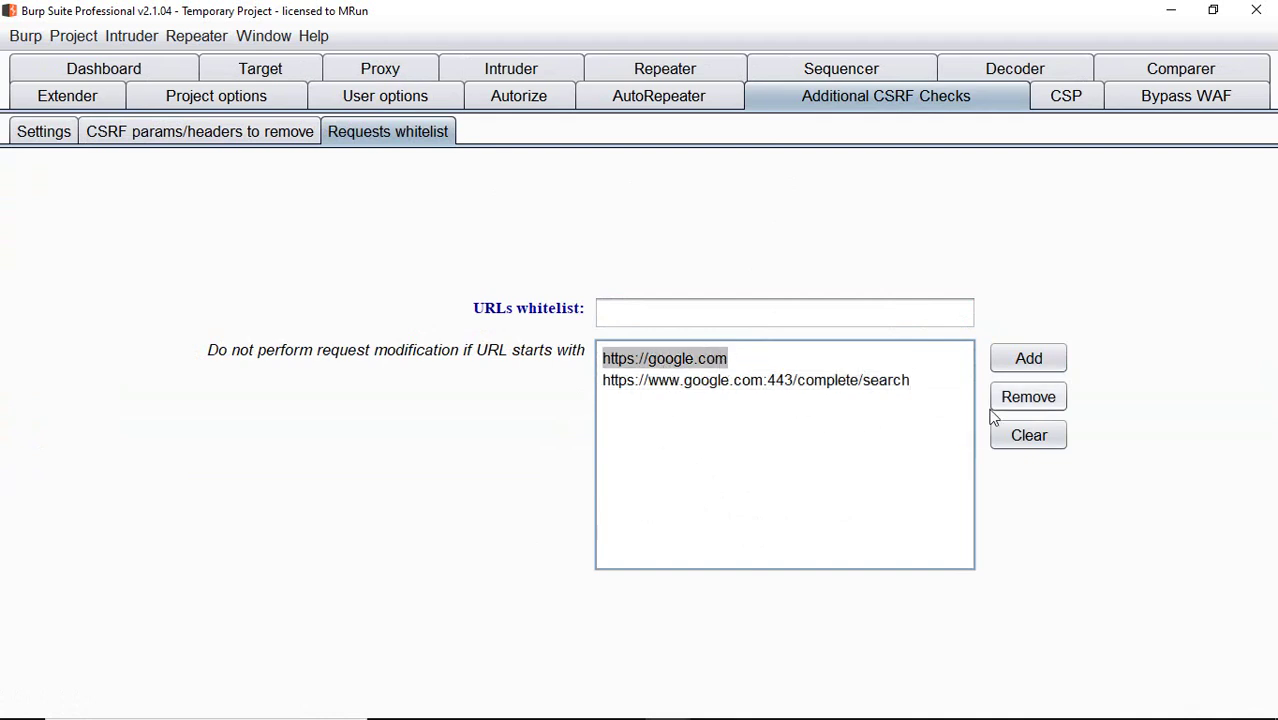
{"action": "left_click", "coordinate": [1028, 397]}
{"action": "left_click", "coordinate": [672, 362]}
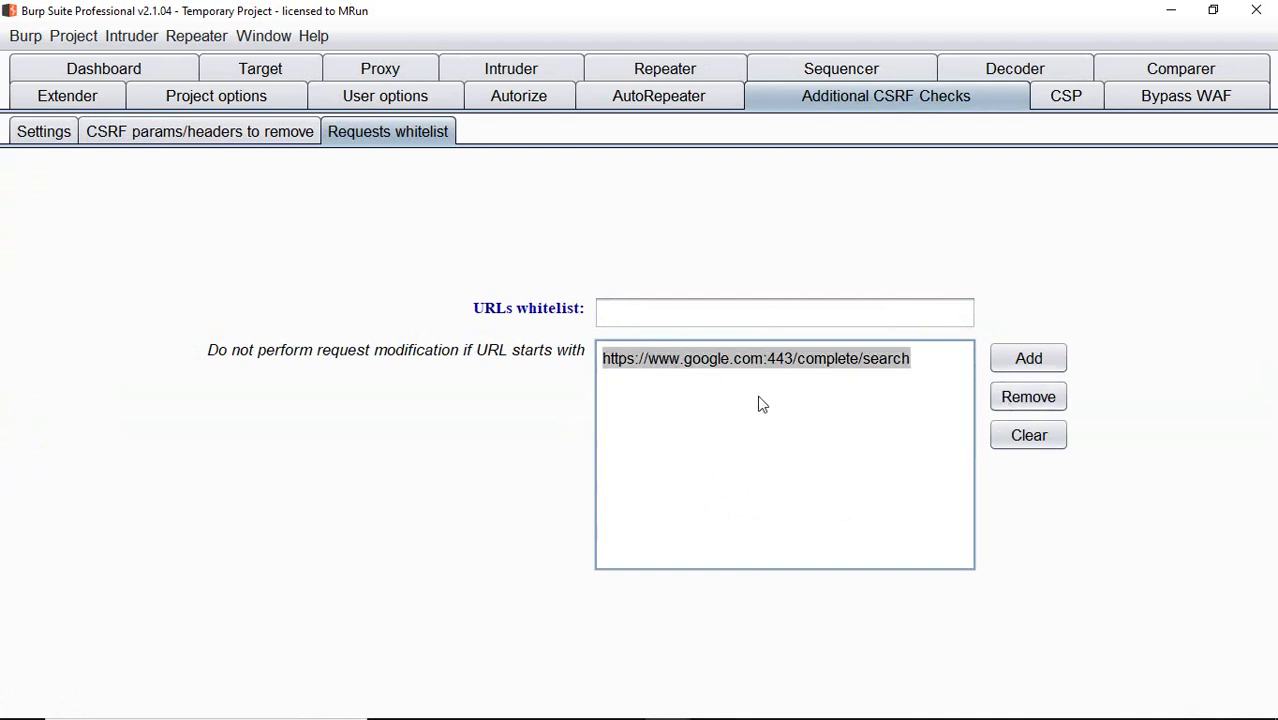